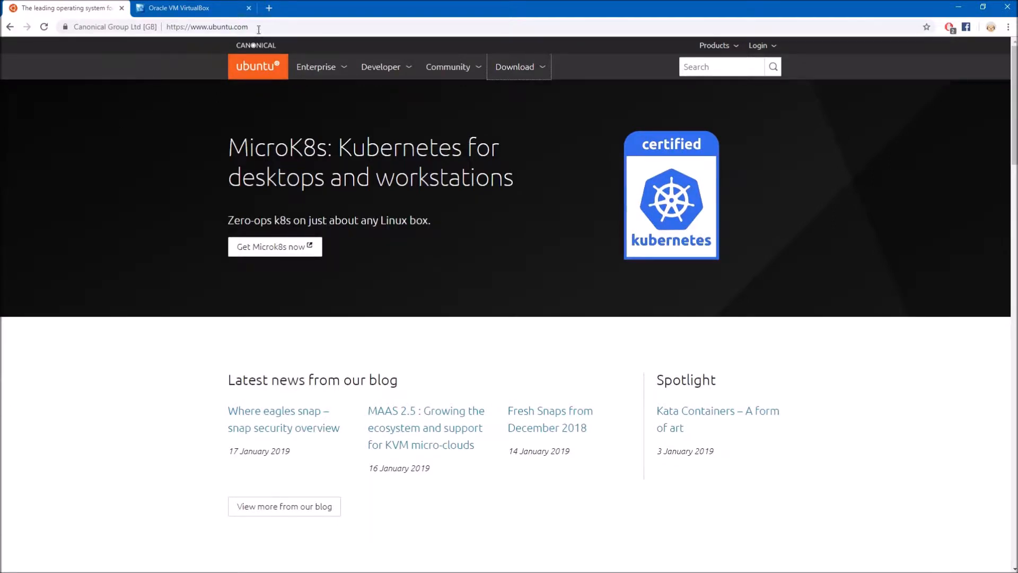
Look over the download options on the Ubuntu website, then switch to the open Oracle VM VirtualBox page
click(514, 74)
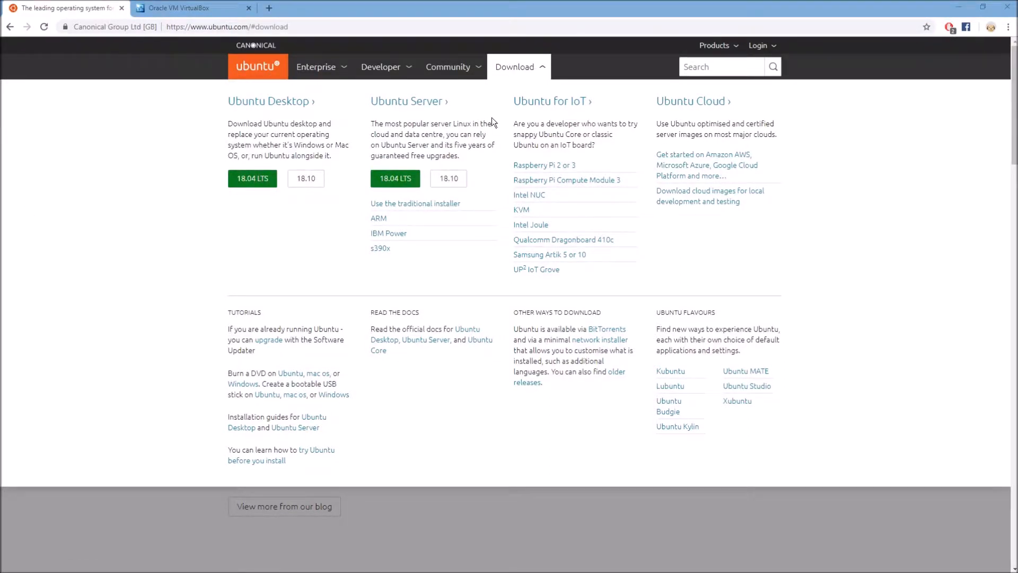
click(525, 78)
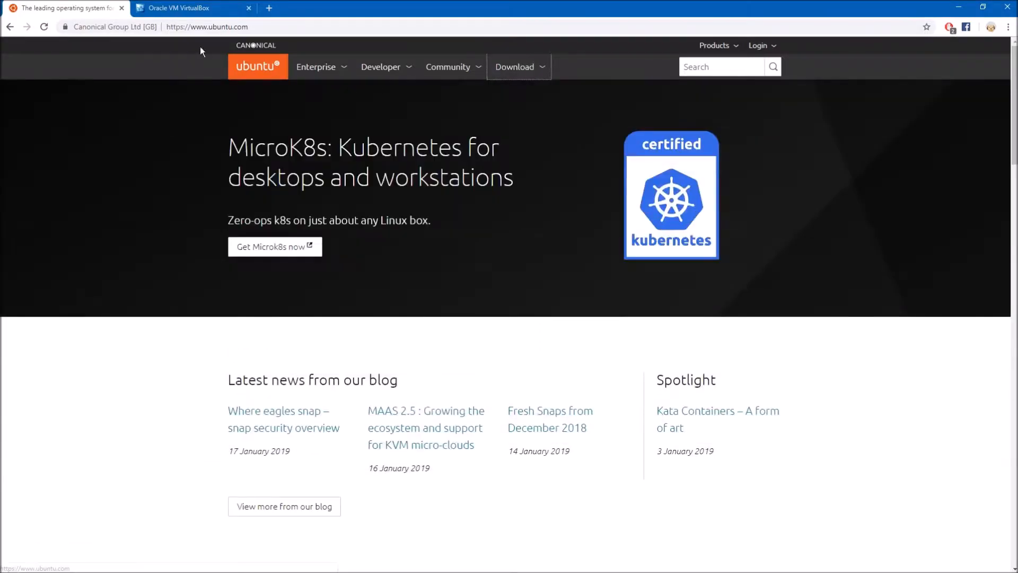
click(183, 9)
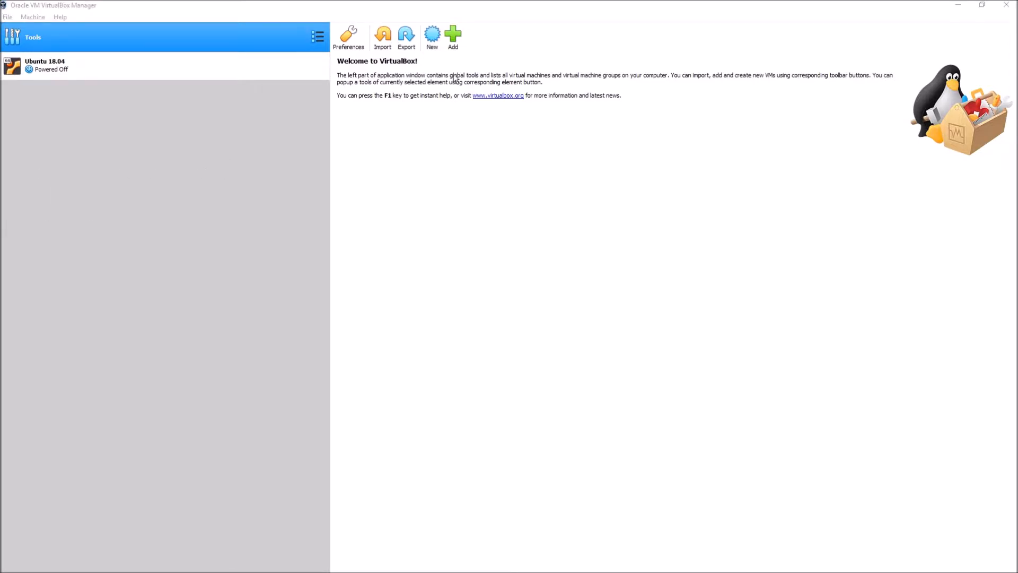
Begin a new virtual machine named Ubuntu with type Linux and version Ubuntu (64-bit)
click(436, 45)
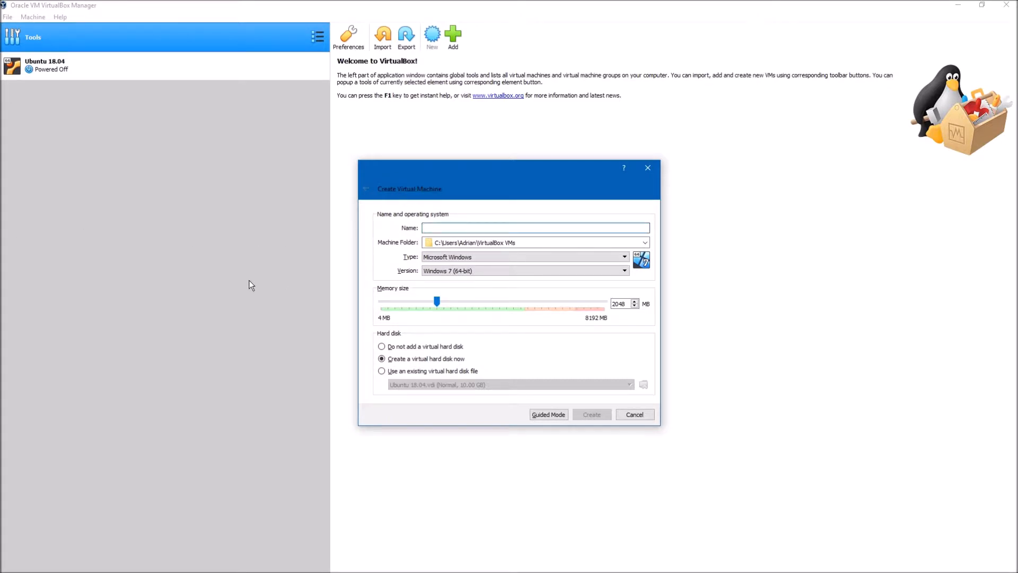
text(Ubuntu)
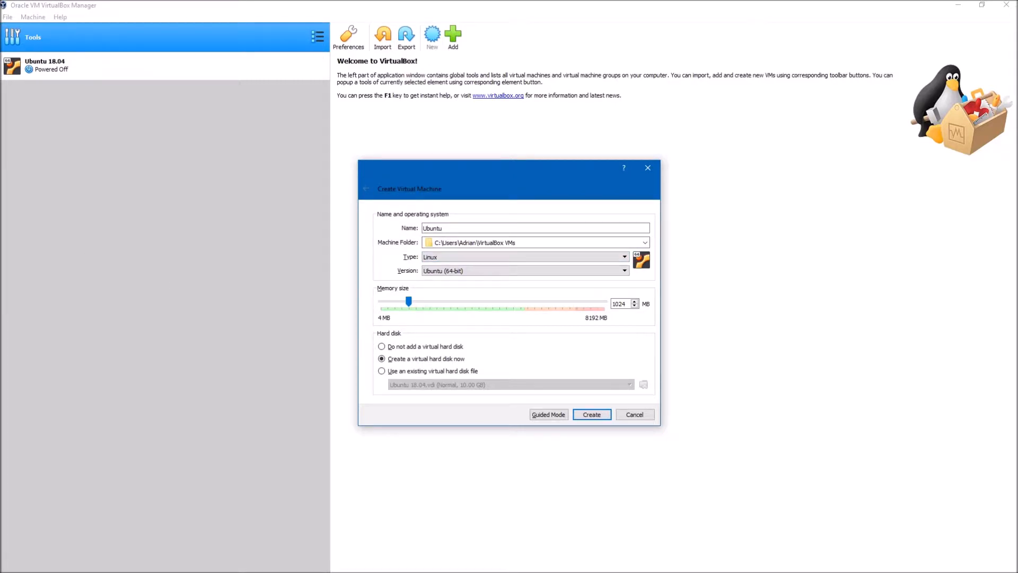
click(465, 257)
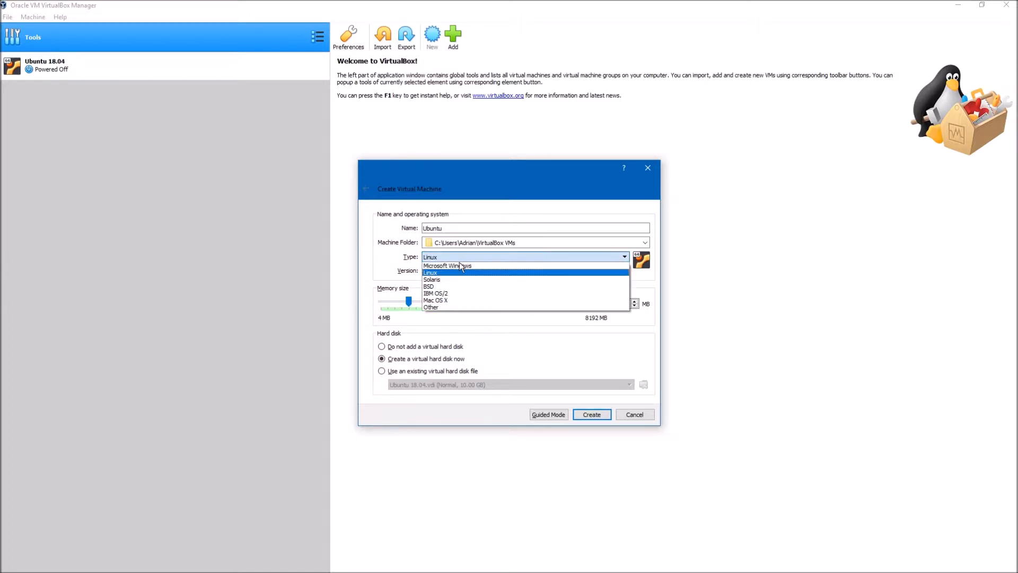
click(437, 273)
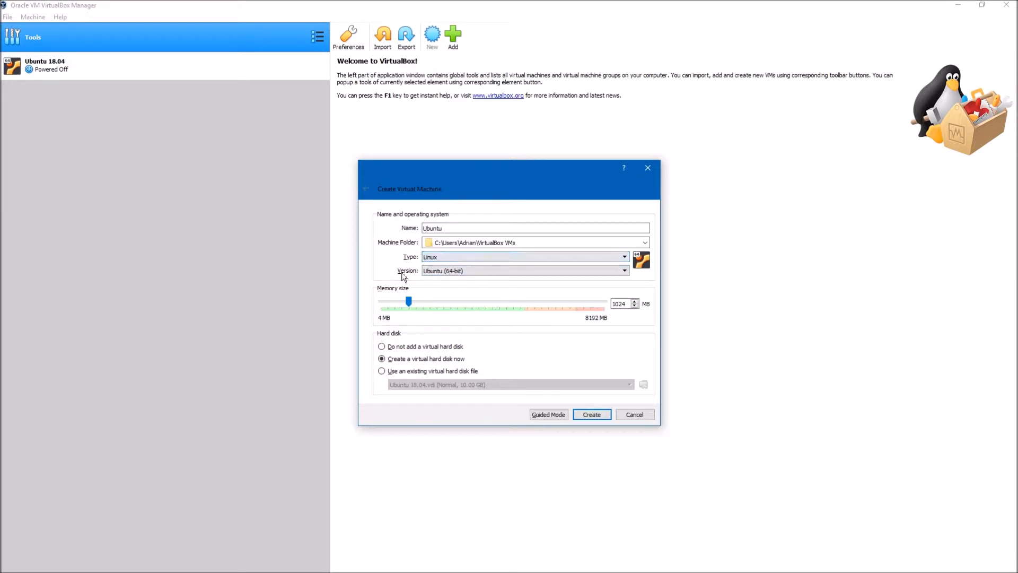
click(450, 273)
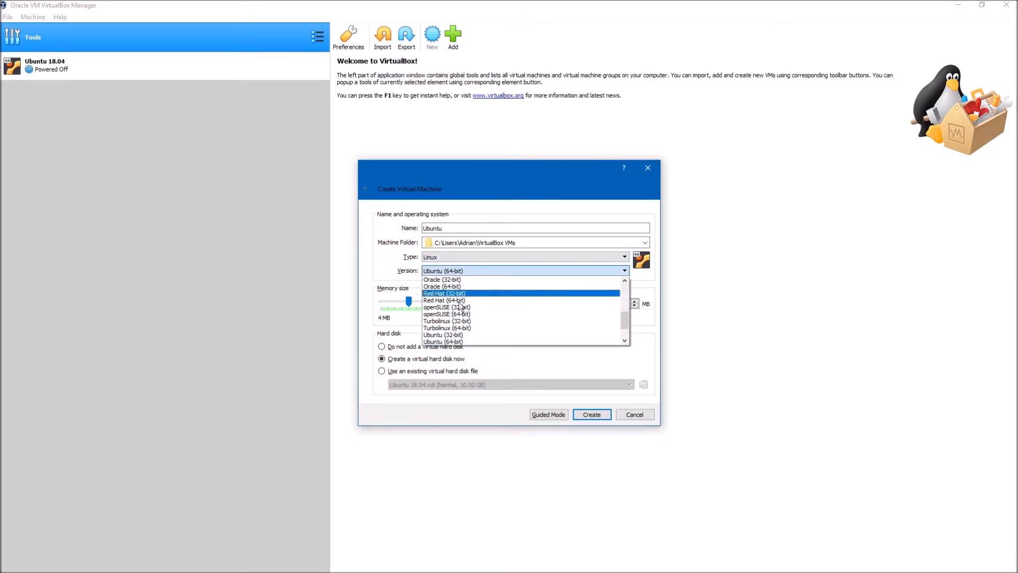
click(453, 317)
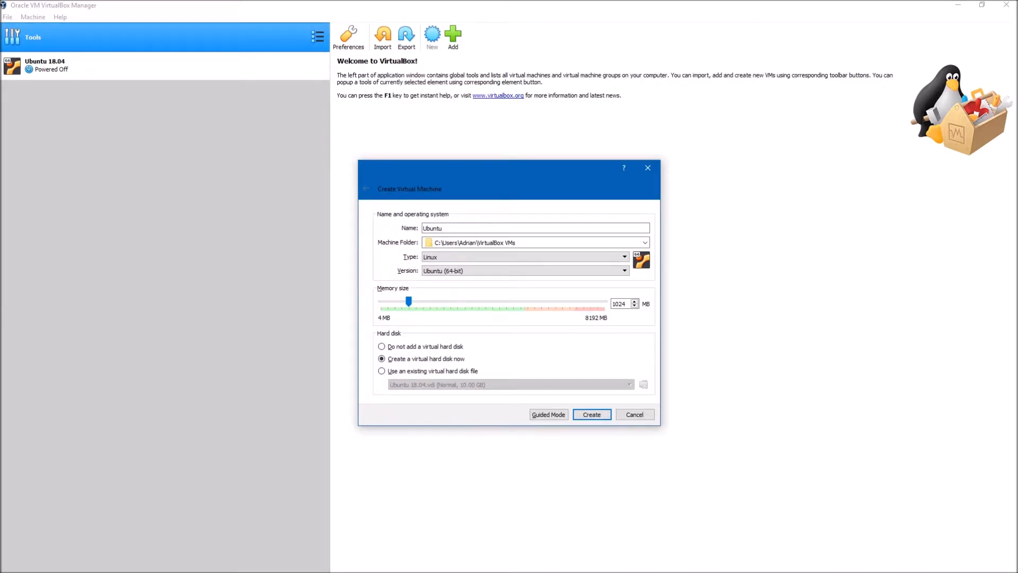
Set the new virtual machine's memory size to 2048 MB
double_click(616, 304)
text(2048)
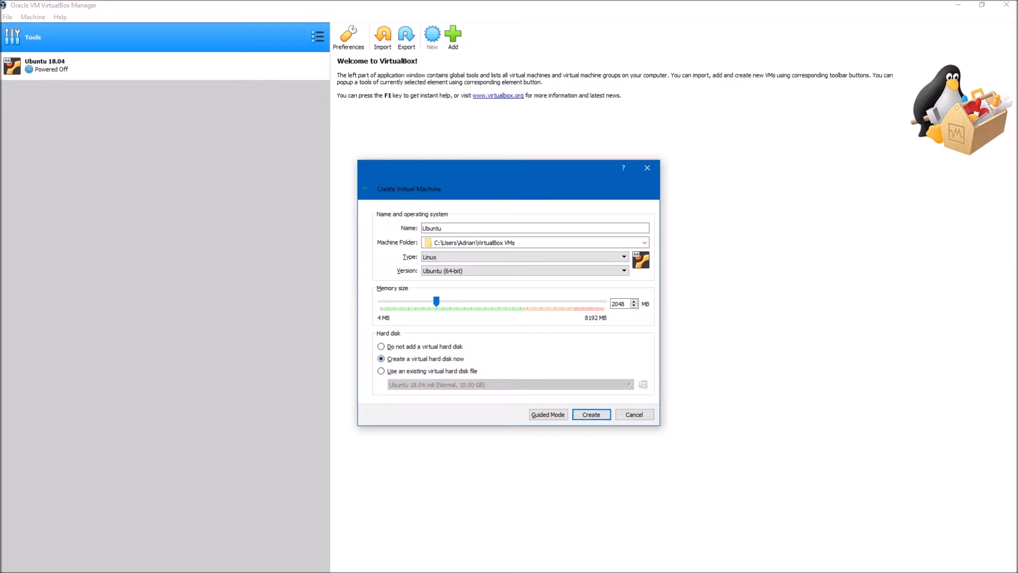
drag(498, 169, 541, 199)
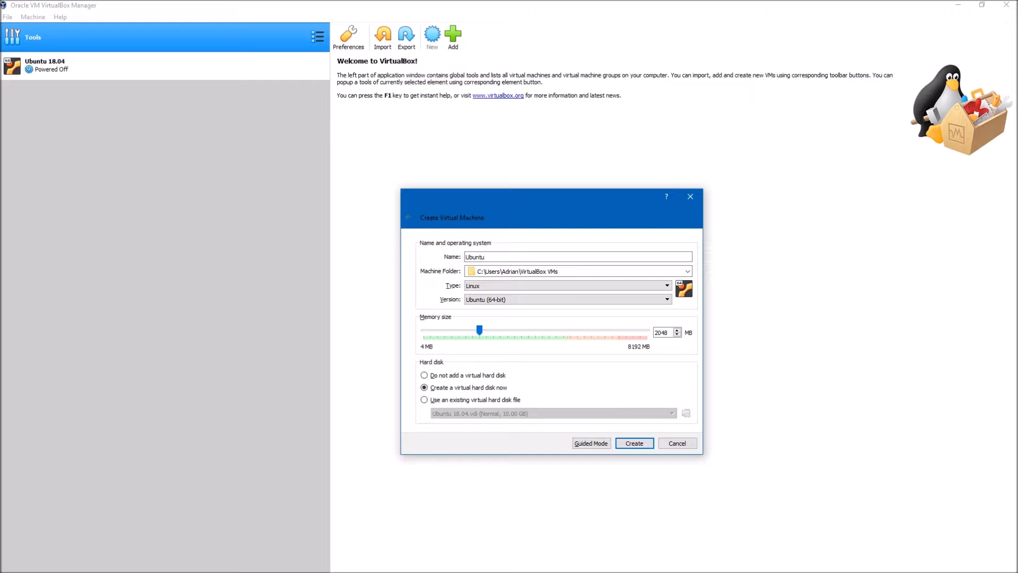
Create the virtual machine with a new 10.00 GB dynamically allocated VDI hard disk
click(641, 444)
key(Tab)
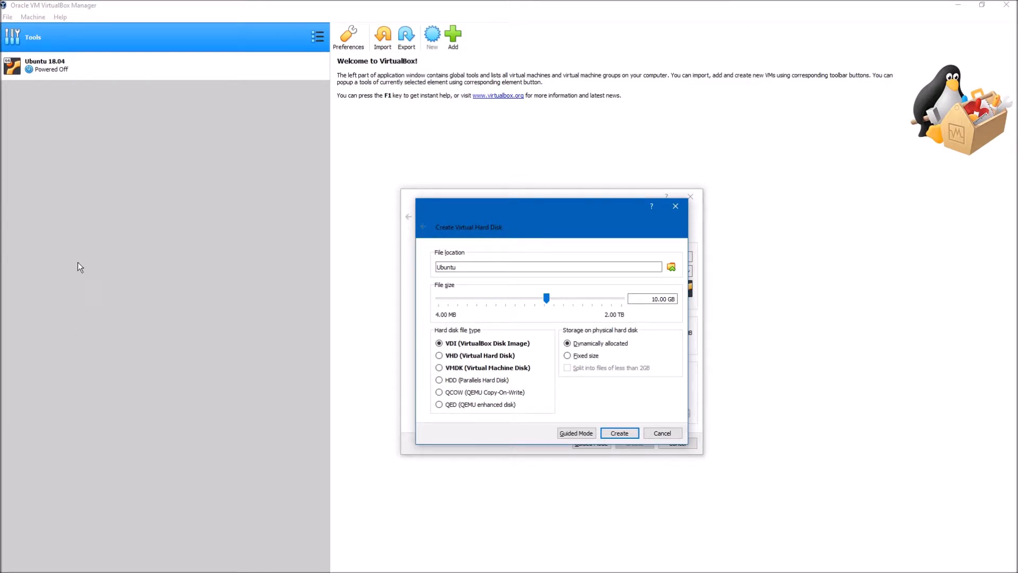
click(620, 430)
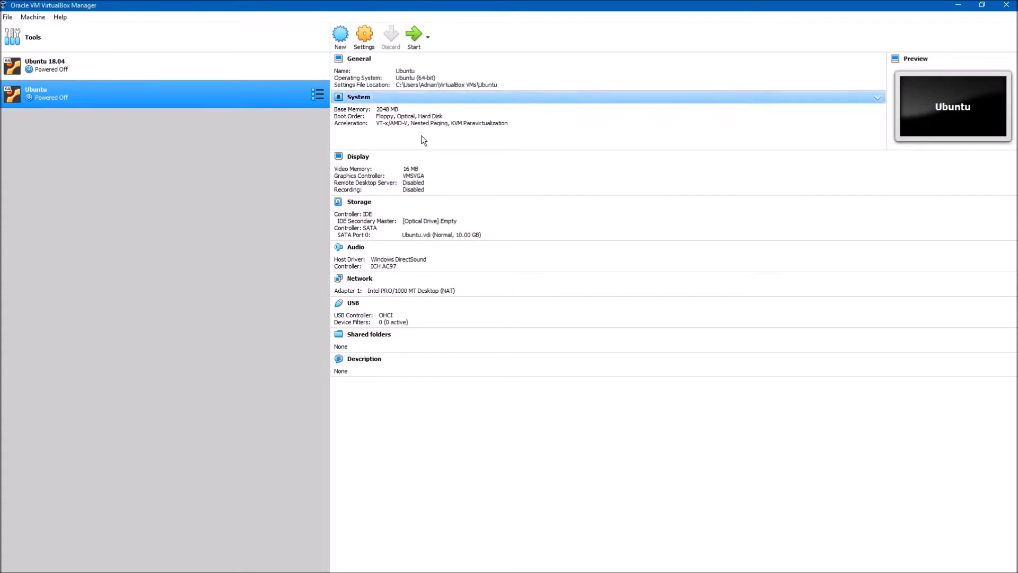
Start the new Ubuntu virtual machine and dismiss the notifications in its window
click(413, 36)
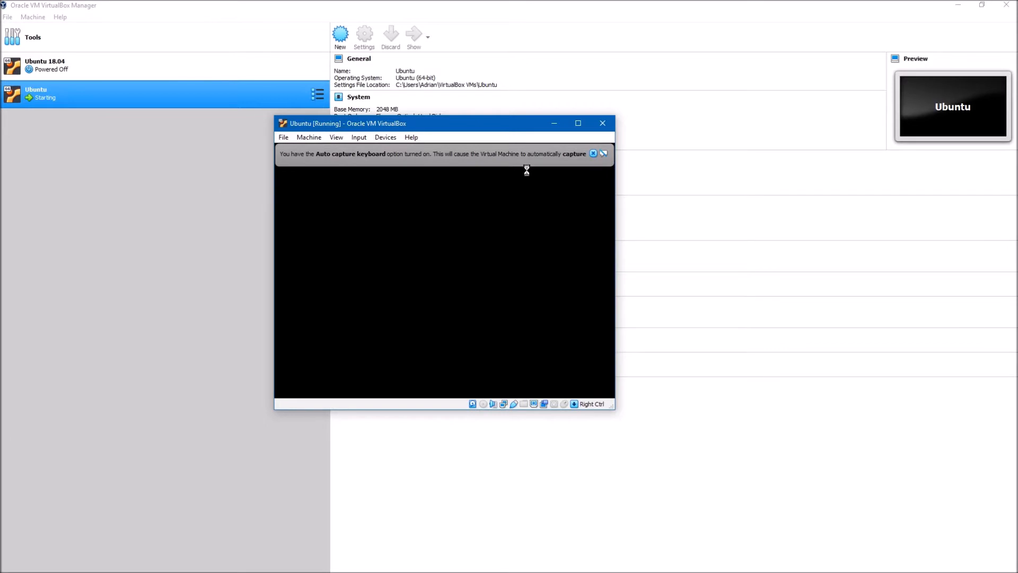
click(594, 155)
click(636, 154)
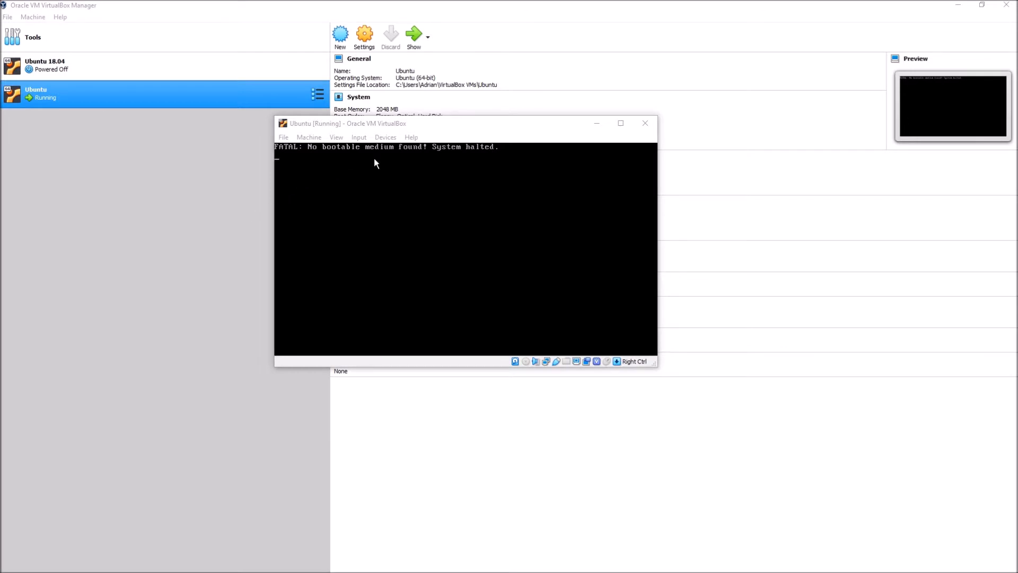
Load the disk image ubuntu-18.04.1-desktop-amd64.iso into the running machine's optical drive
click(389, 134)
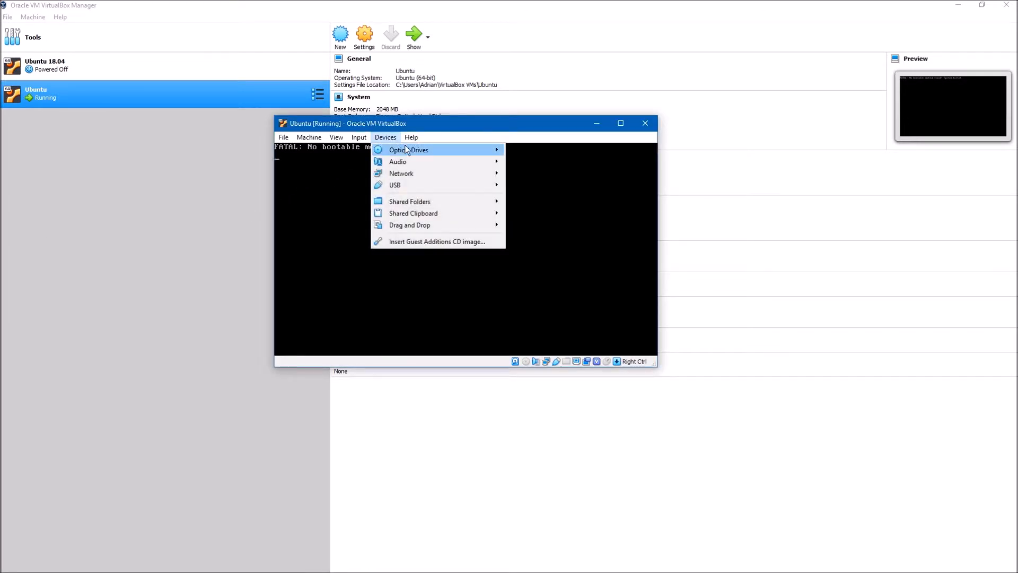
mouse_move(409, 149)
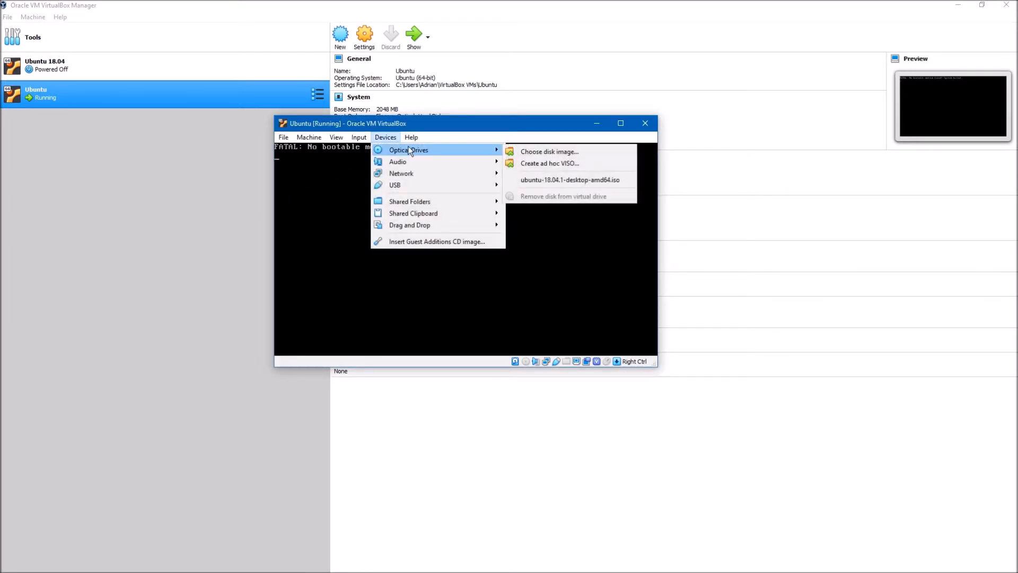
click(544, 152)
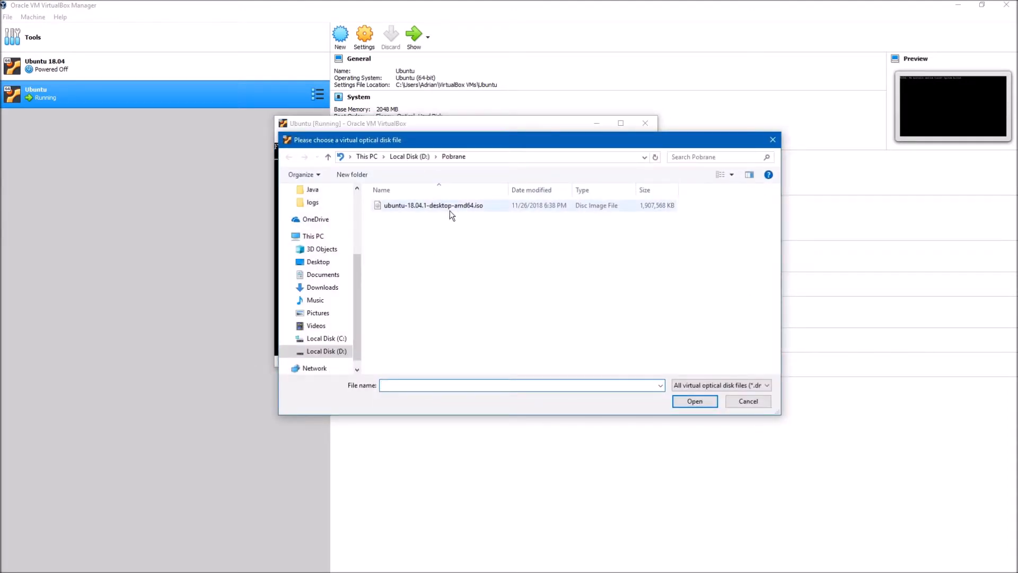
click(485, 207)
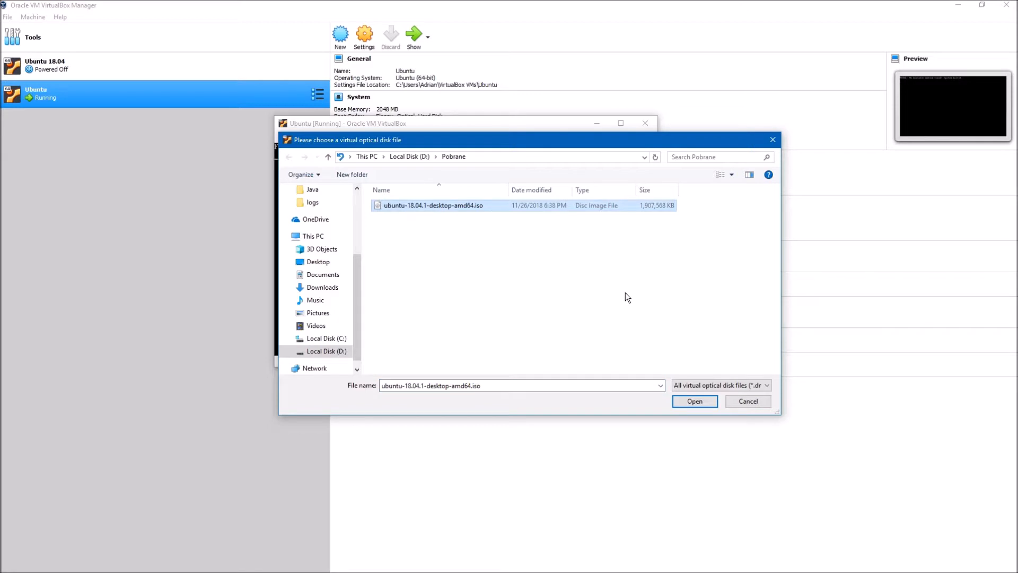
click(695, 402)
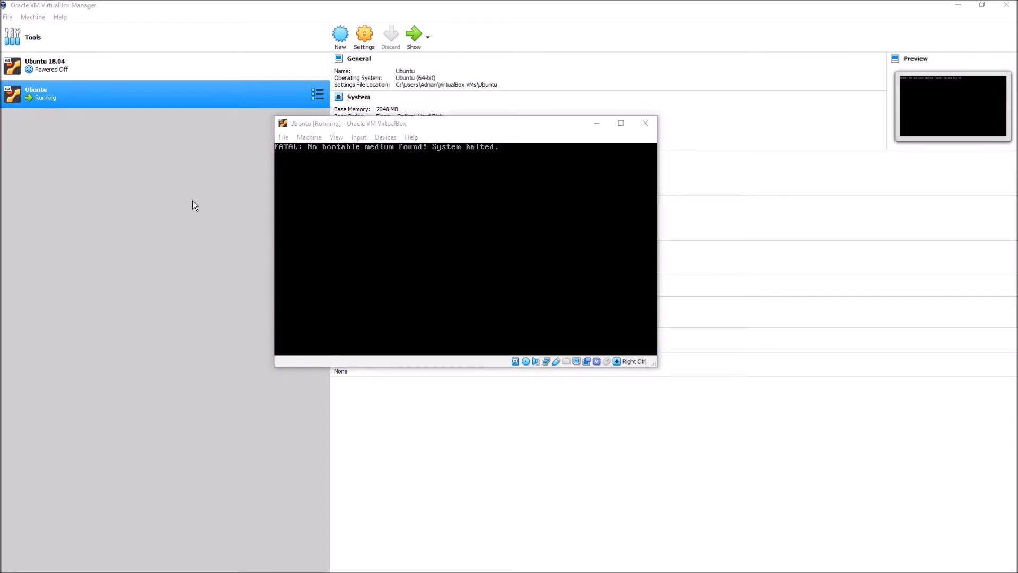
Reset the Ubuntu virtual machine so it boots from the loaded disk image
click(309, 137)
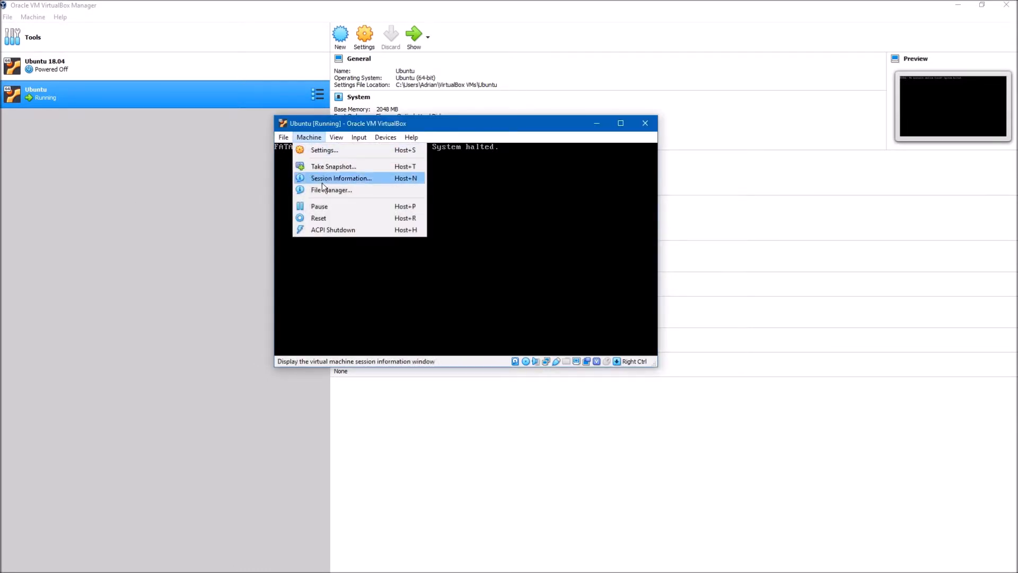
click(318, 217)
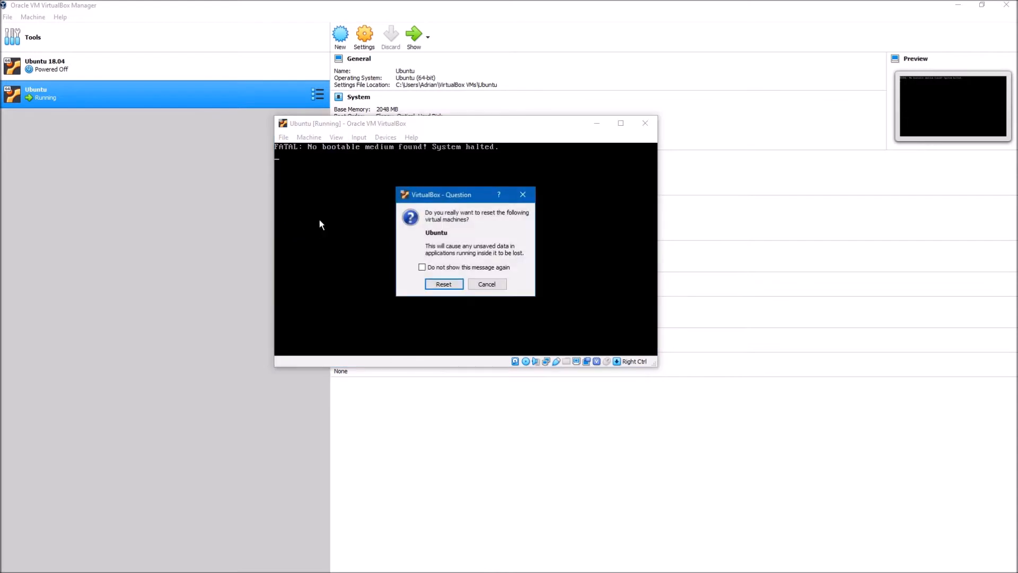
click(450, 284)
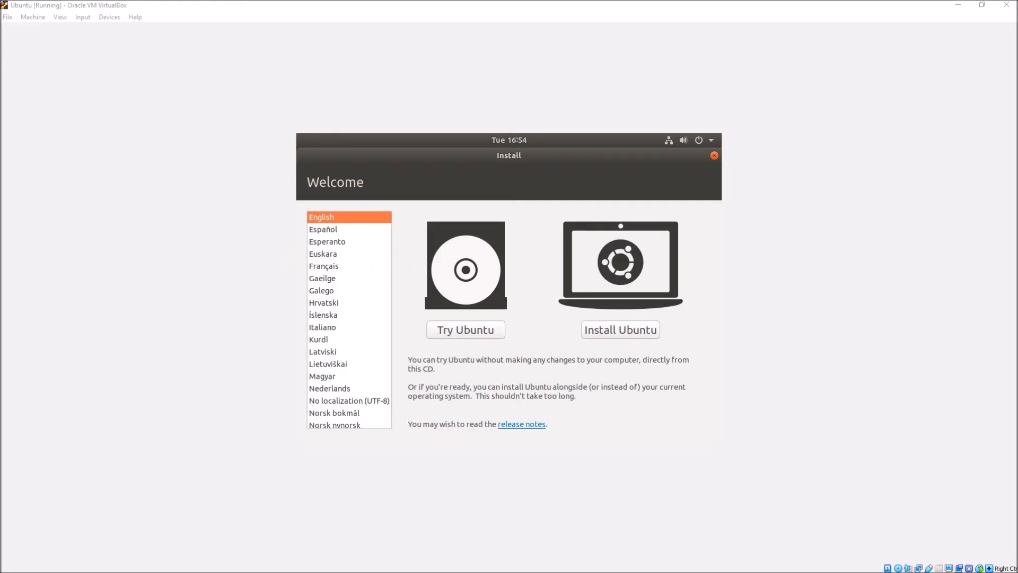
Begin installing Ubuntu with the English (US) keyboard layout and the minimal installation option
click(612, 335)
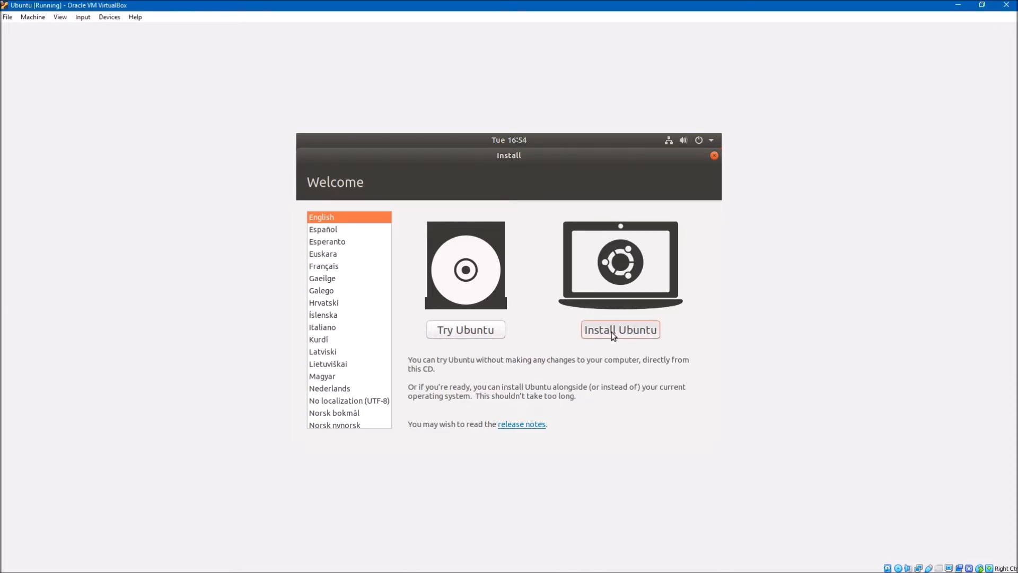
click(613, 334)
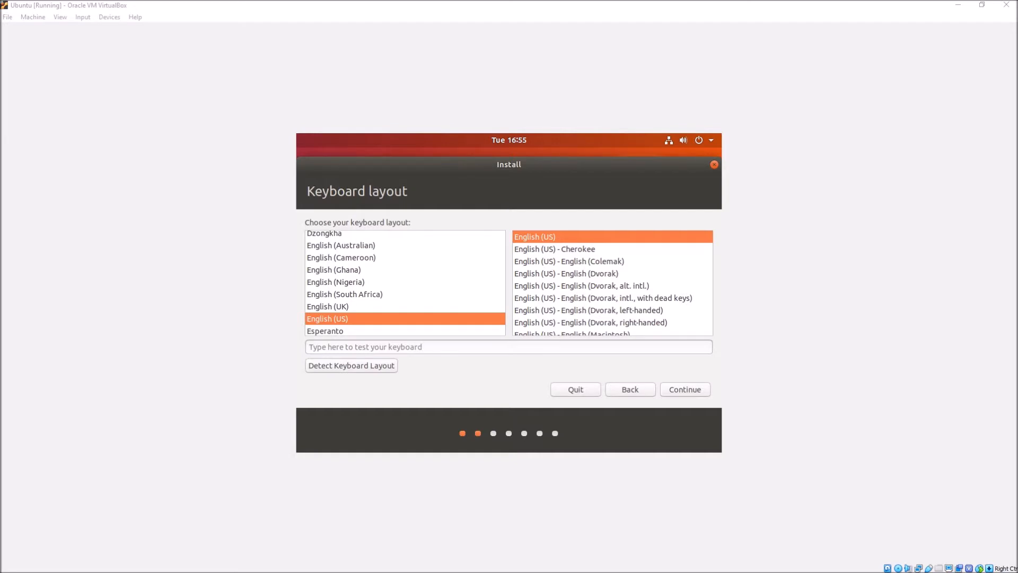
click(695, 390)
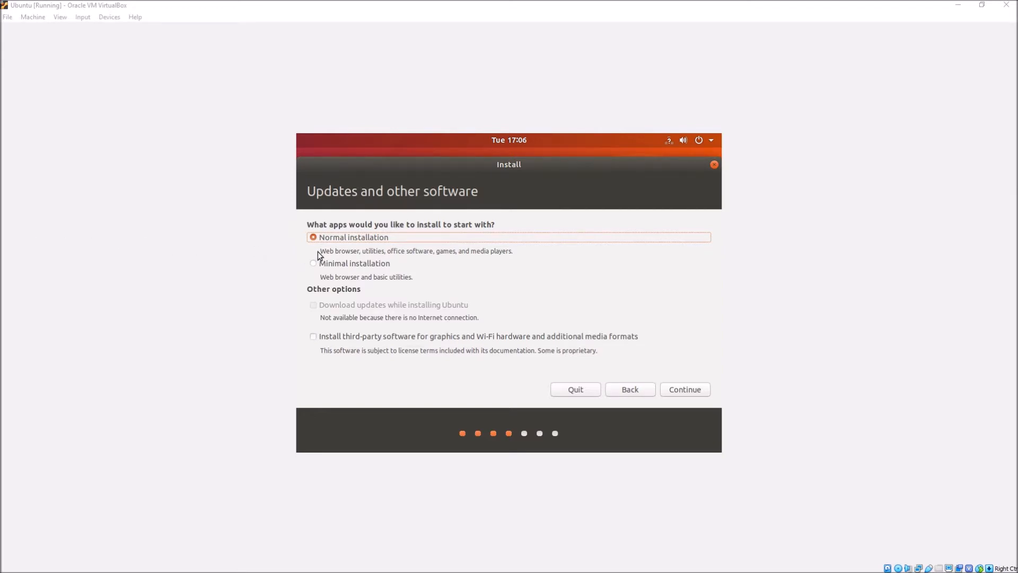
click(326, 263)
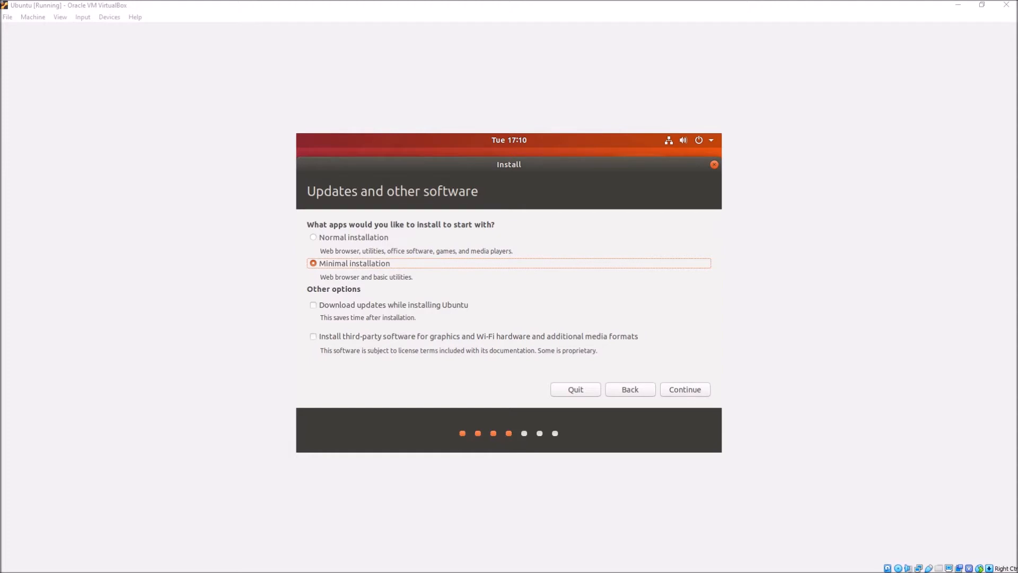
click(669, 389)
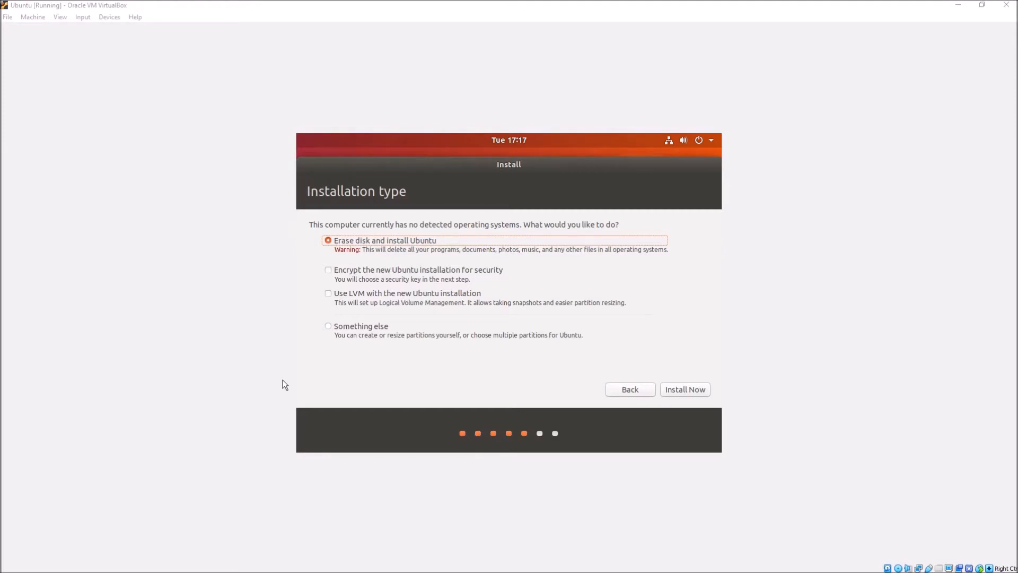
Install with the option to erase the disk, approve writing the disk changes, and accept Warsaw as the location
click(690, 391)
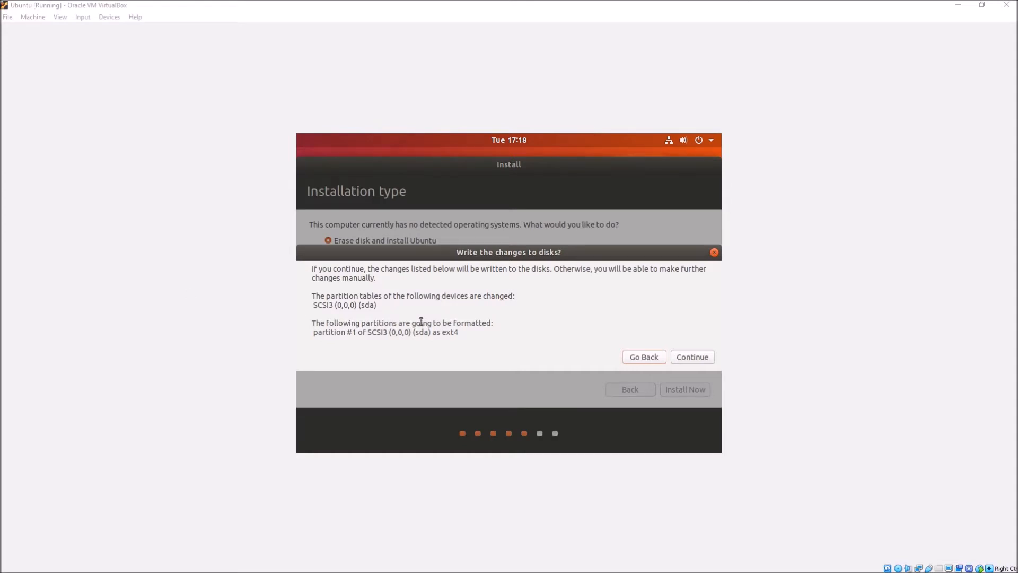
click(685, 357)
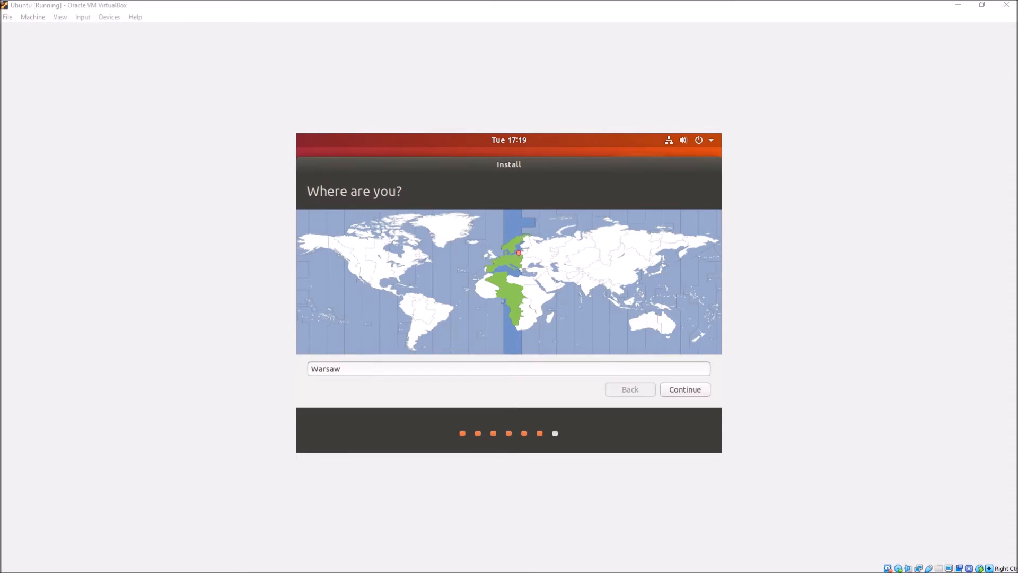
click(680, 389)
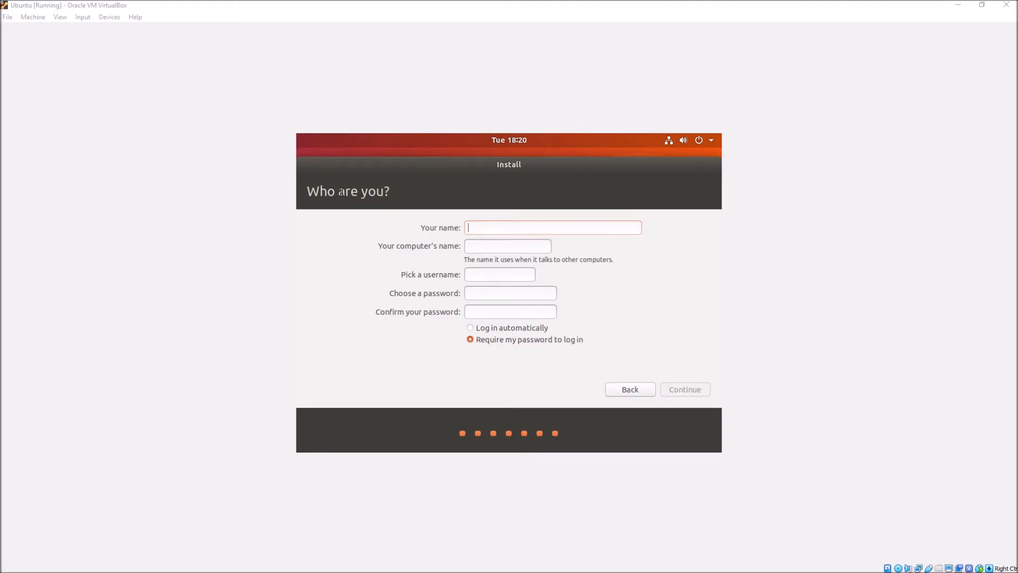
Set up the user account named codeforge, enter and confirm its password, and require the password to log in
click(480, 228)
text(codeforge)
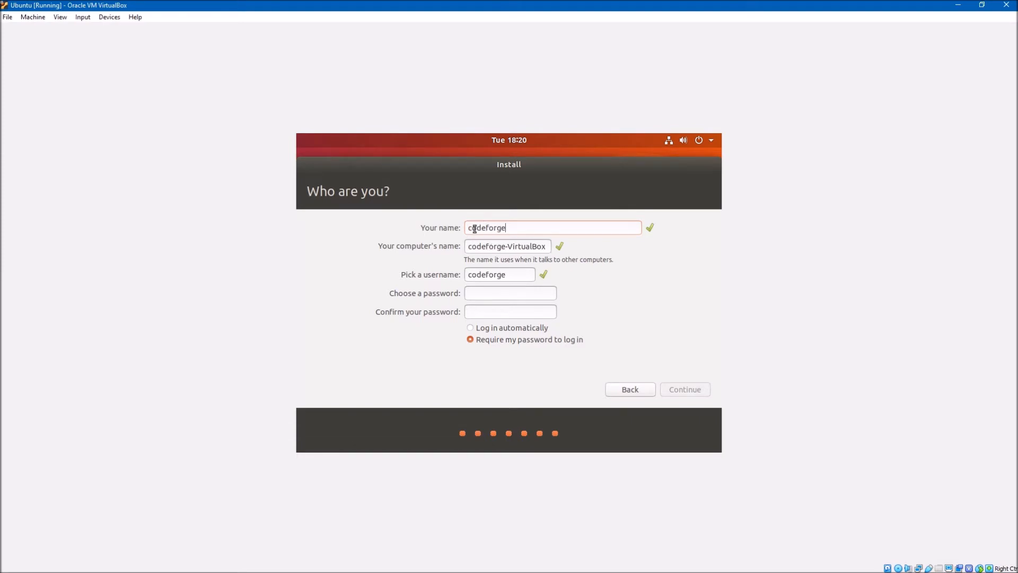
click(479, 293)
text(12345)
key(Tab)
text(12345)
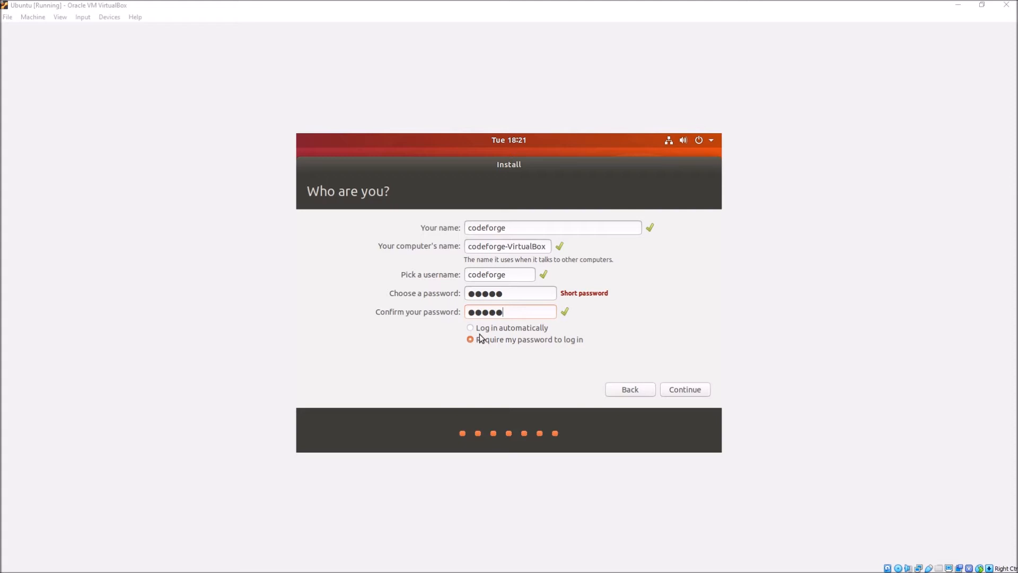
click(691, 389)
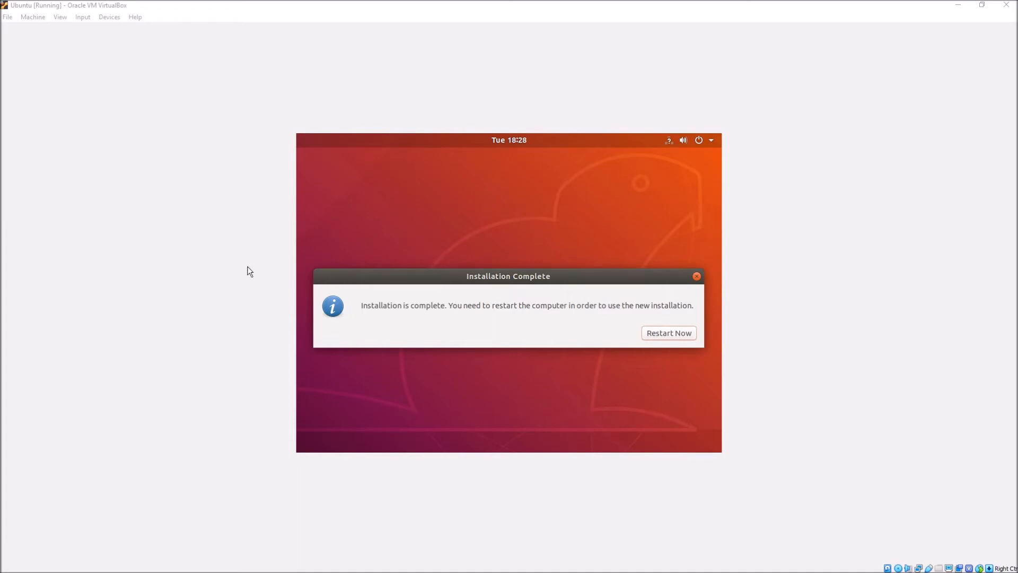
Restart the virtual machine to use the newly installed Ubuntu system
click(658, 333)
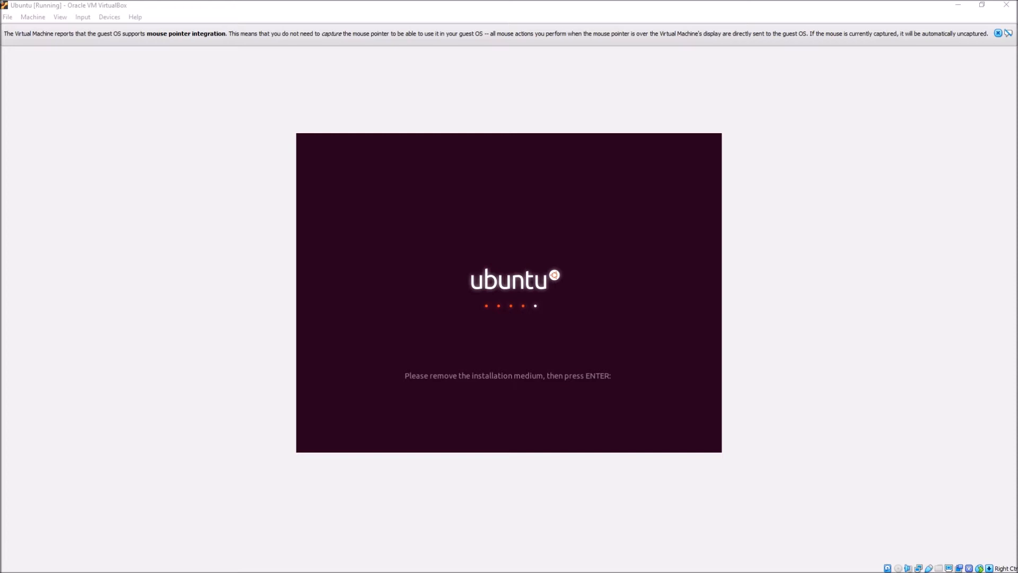
Continue the restart past the request to remove the installation medium and boot into the installed Ubuntu system
click(391, 287)
key(Return)
key(Return)
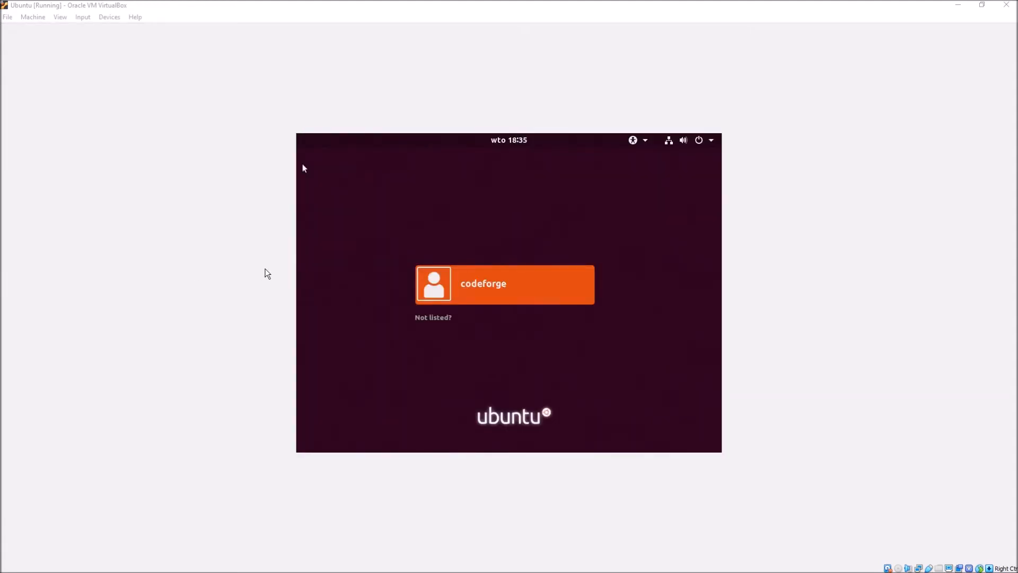
Log in to Ubuntu as codeforge by entering the account password
click(451, 257)
click(491, 285)
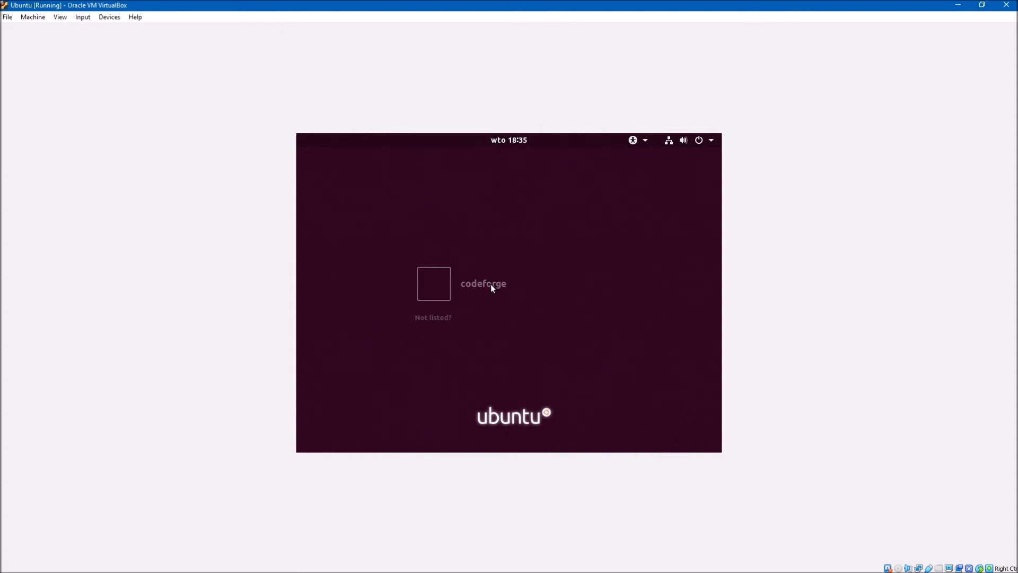
text(••••••)
key(Return)
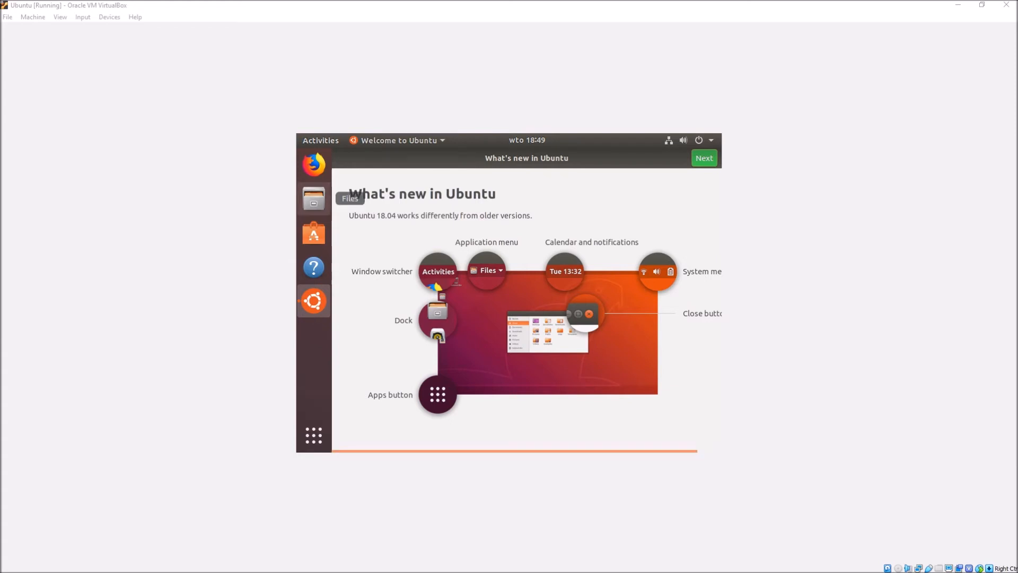
Complete the Ubuntu welcome screens without setting up Livepatch, agree to send system info to Canonical, and postpone the software updates
click(701, 160)
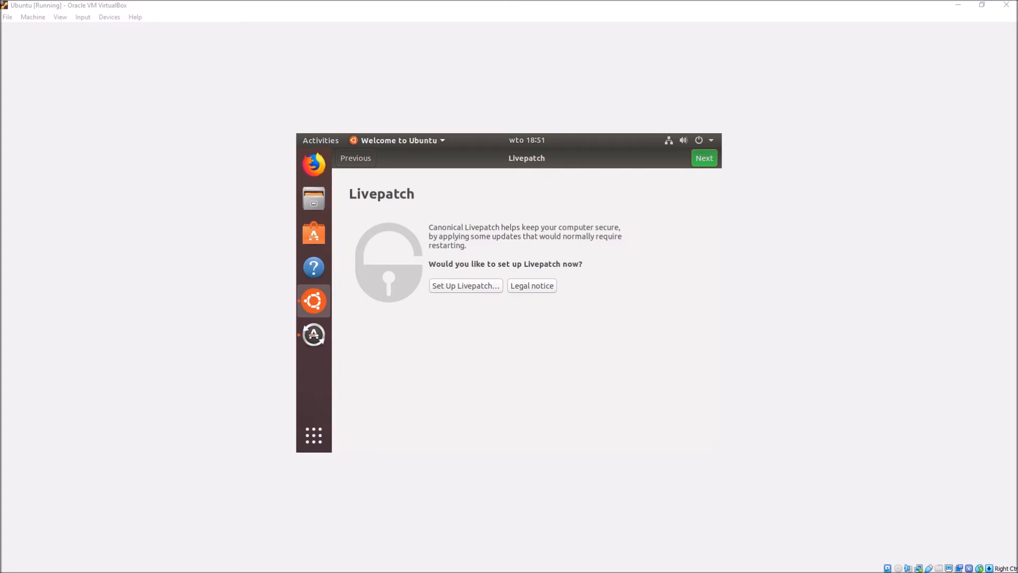
click(702, 159)
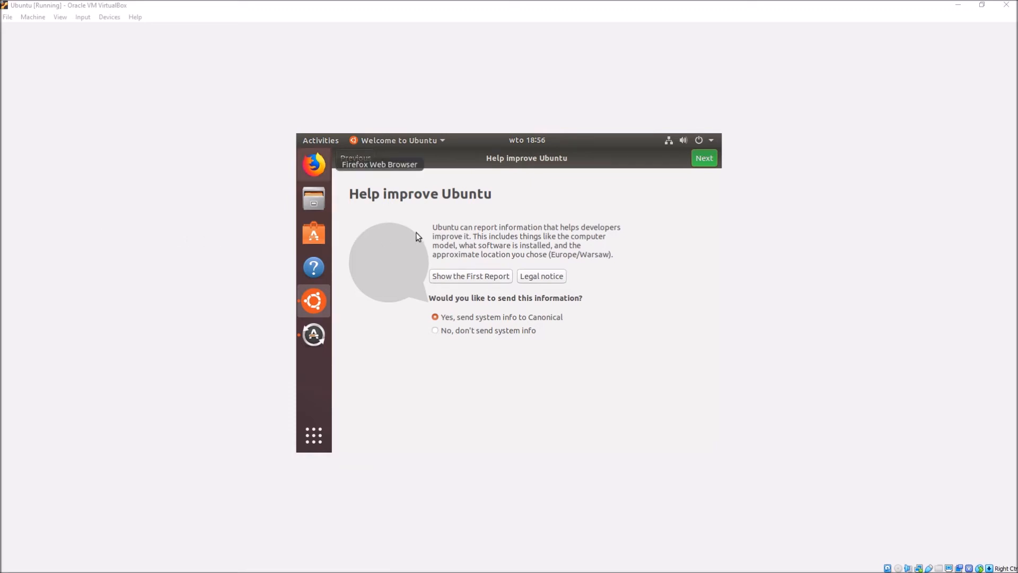
click(708, 161)
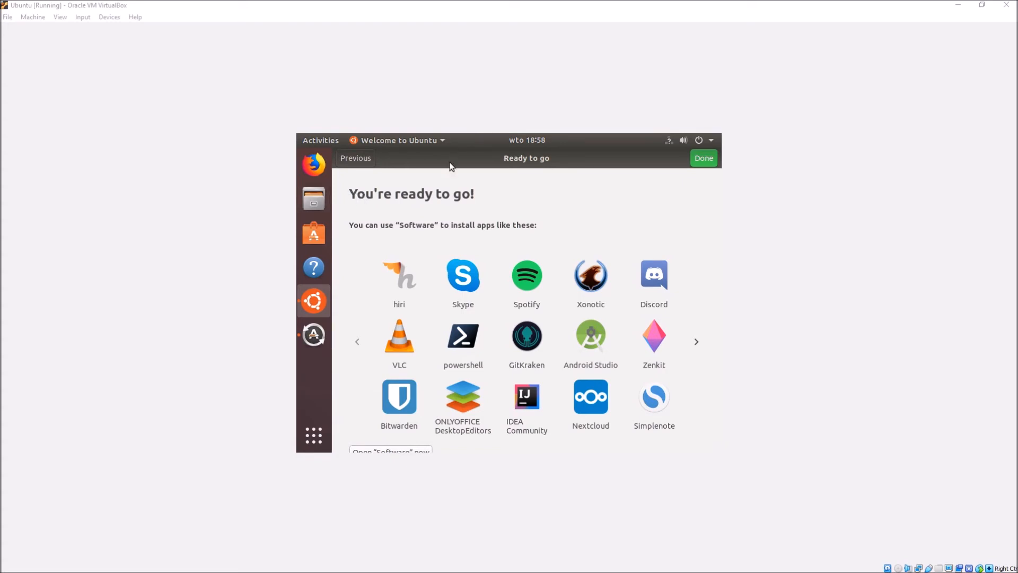
click(693, 161)
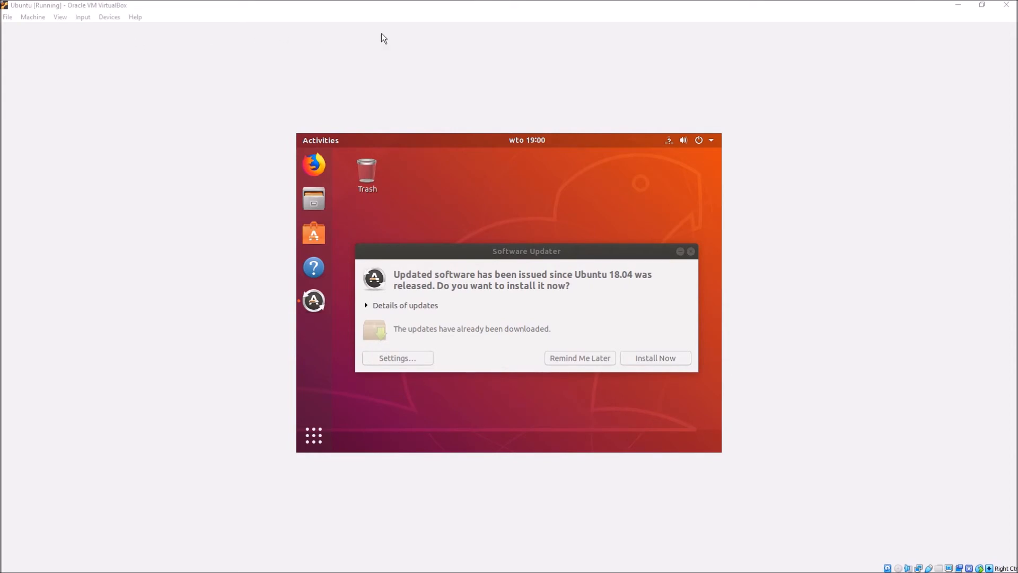
click(607, 355)
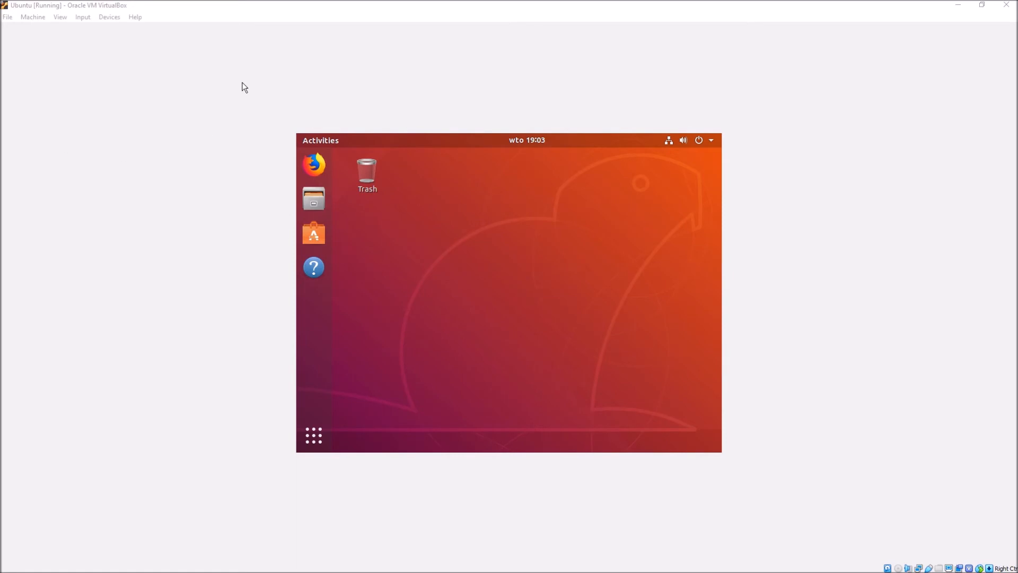
Insert the Guest Additions CD image and run its installer, authenticating with the account password
click(110, 17)
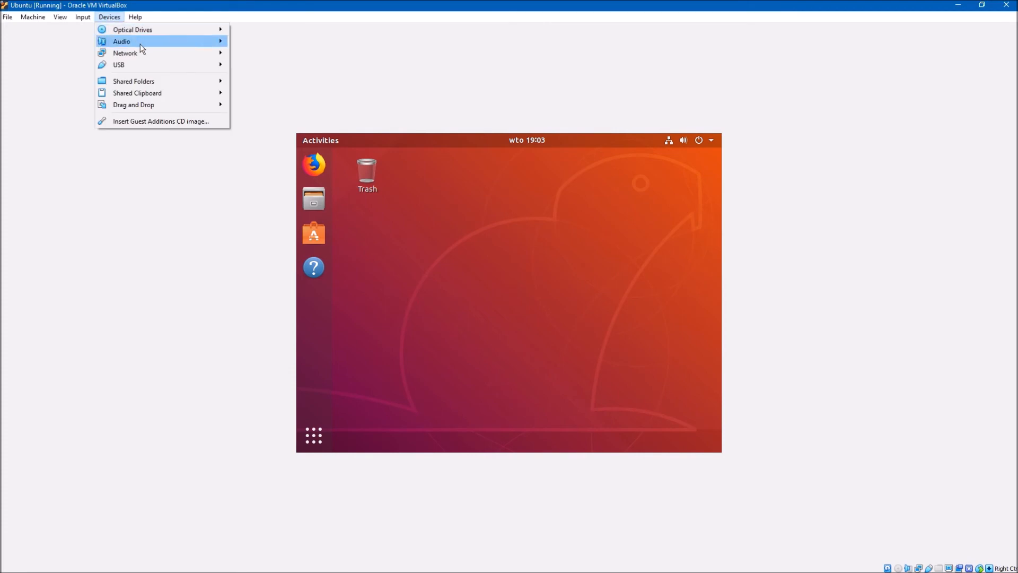
click(174, 122)
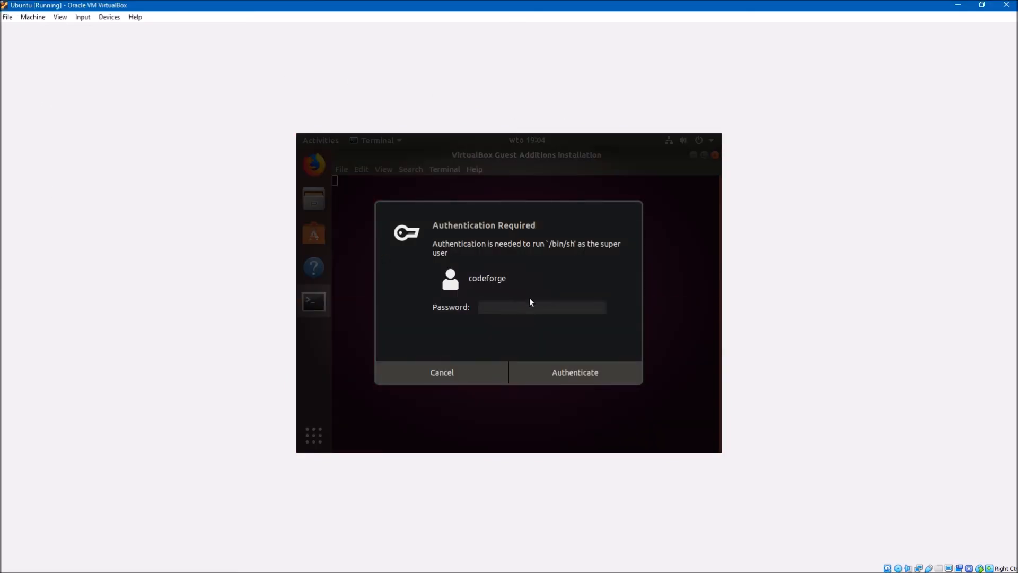
text(•••••)
click(573, 366)
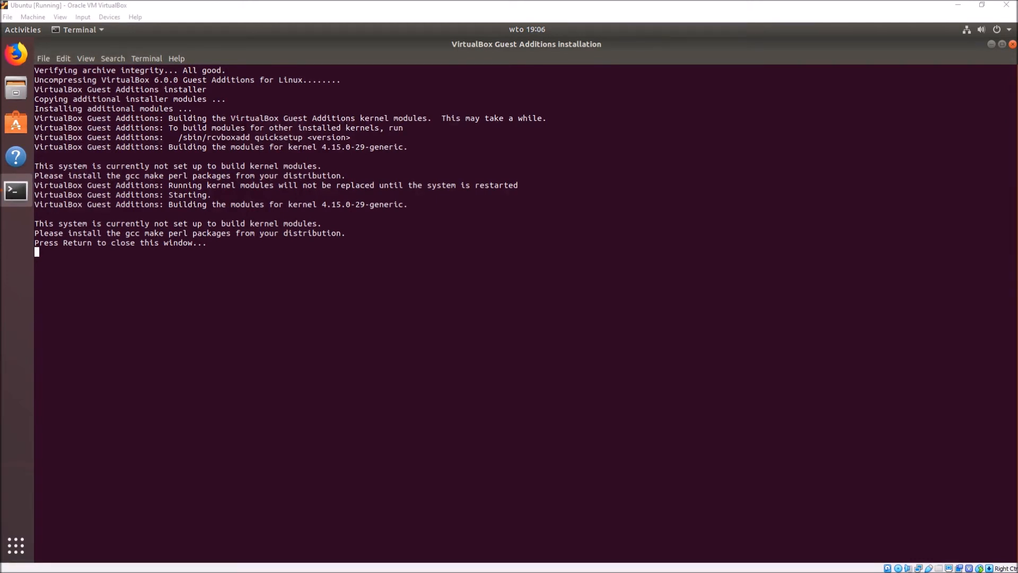
Close the finished Guest Additions installation window and eject the VBox_GAs_6.0.0 disc from the desktop
click(245, 275)
key(Return)
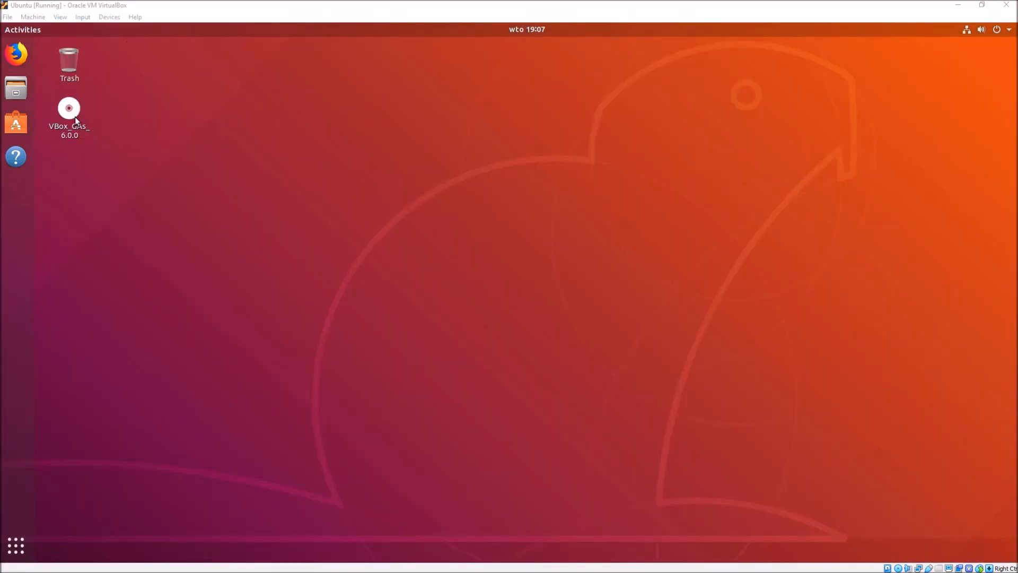
right_click(73, 115)
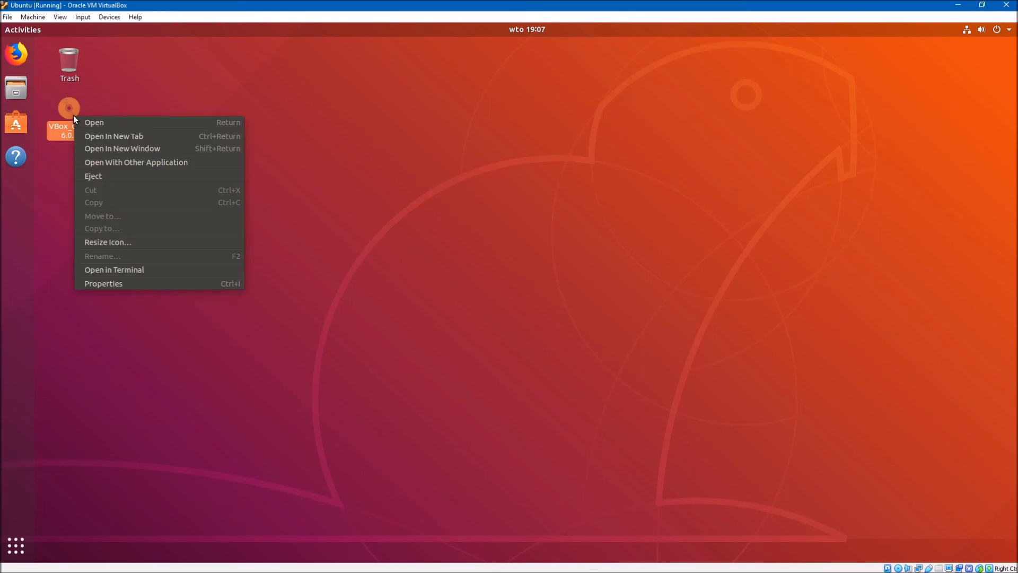
click(101, 177)
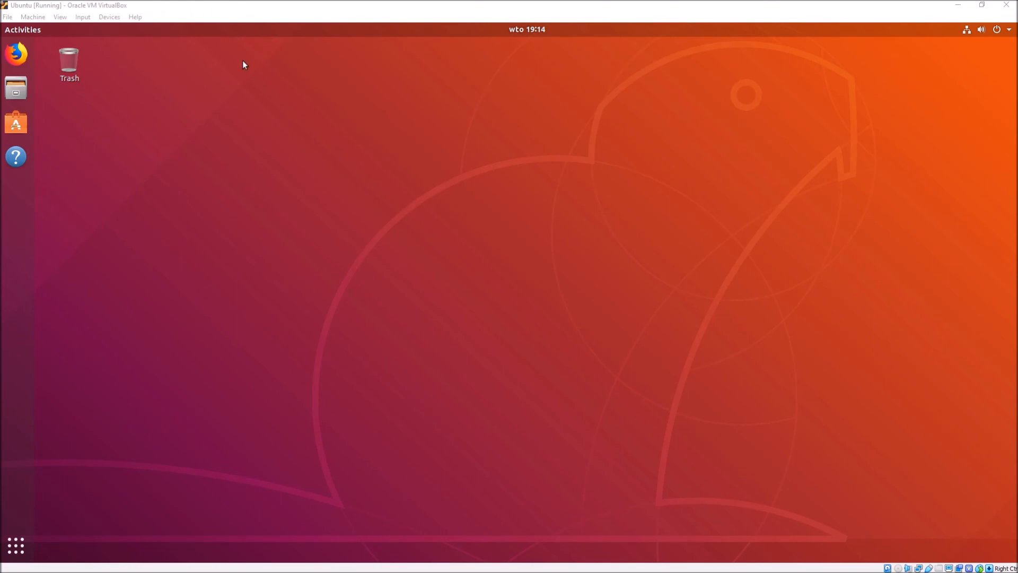
Switch the virtual machine to full-screen mode and return it to windowed mode
click(61, 18)
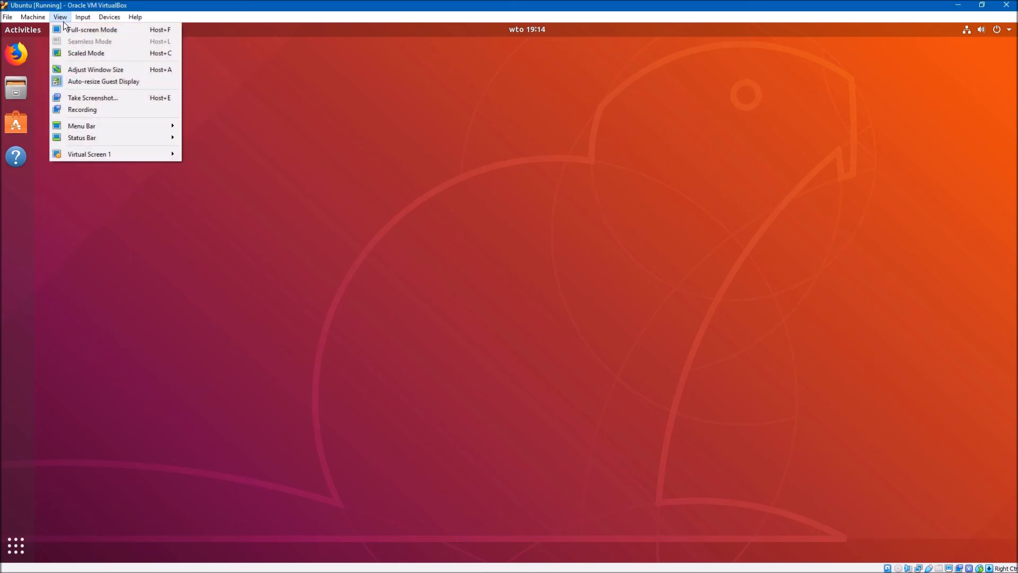
click(68, 29)
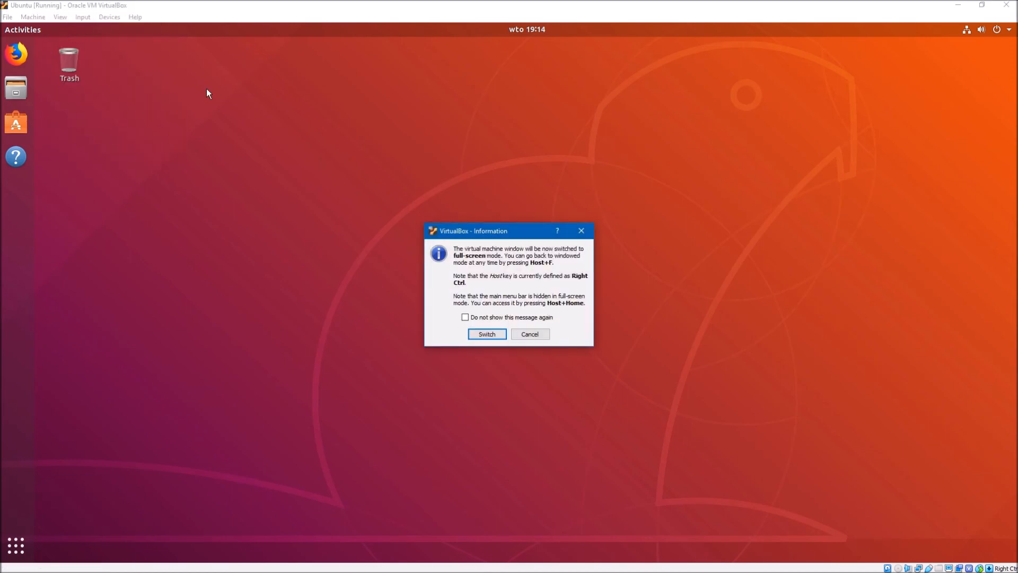
click(483, 333)
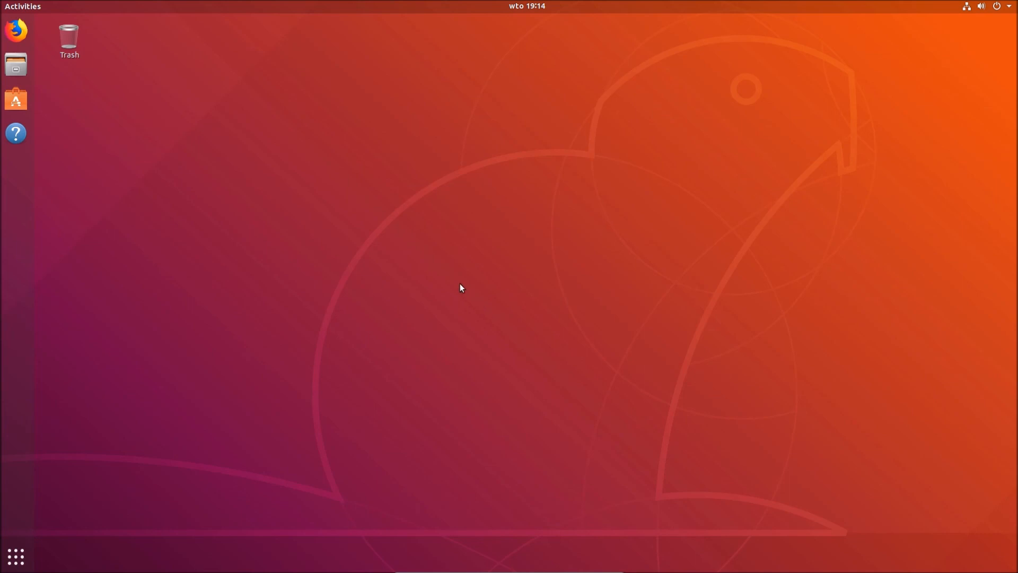
key(ctrl+f)
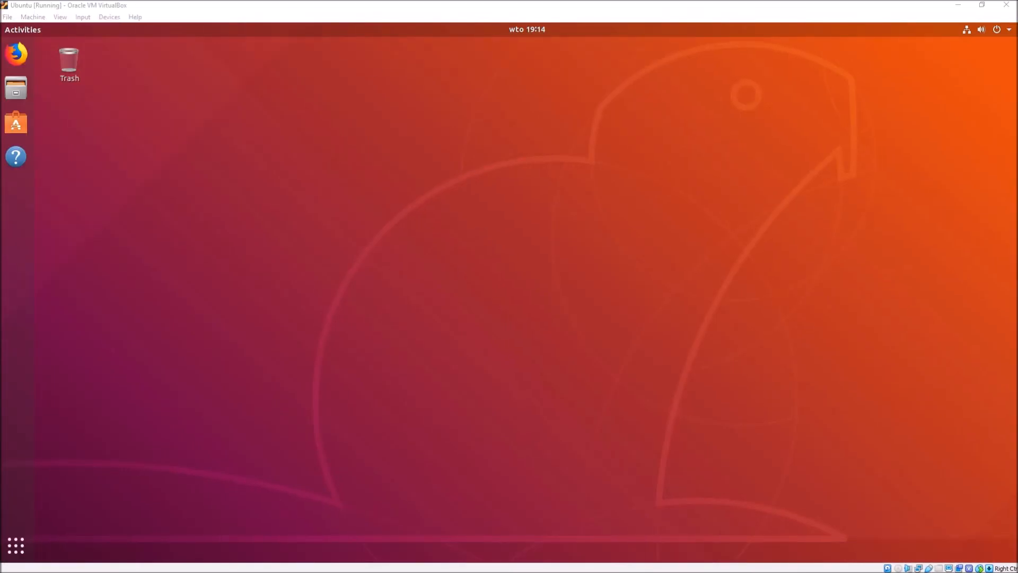